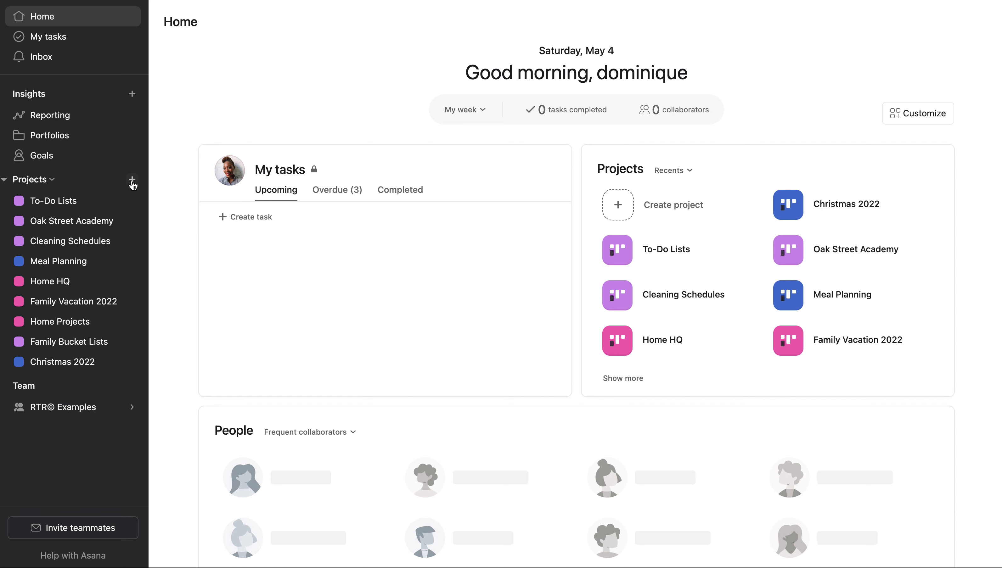
Step: Create a blank project called 'To-Do Lists' with Board as its view
{"action": "left_click", "coordinate": [132, 180]}
{"action": "left_click", "coordinate": [163, 206]}
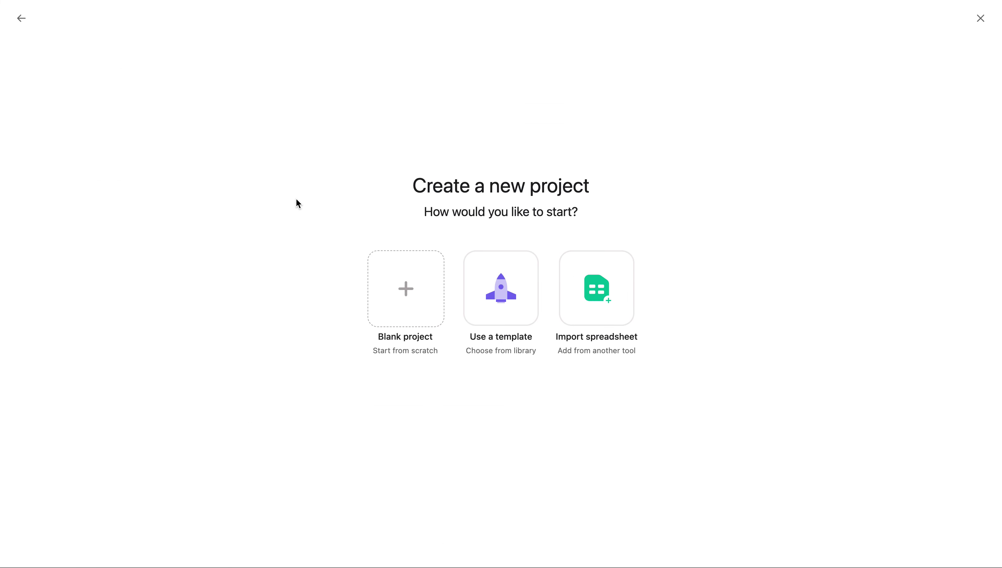
{"action": "left_click", "coordinate": [397, 287]}
{"action": "type", "text": "To"}
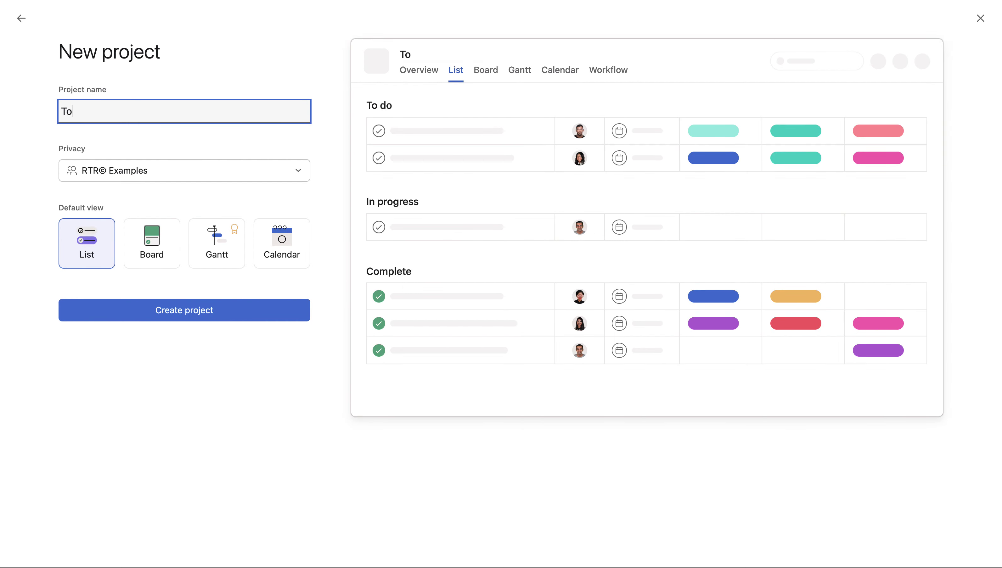
{"action": "type", "text": "-Do Lists"}
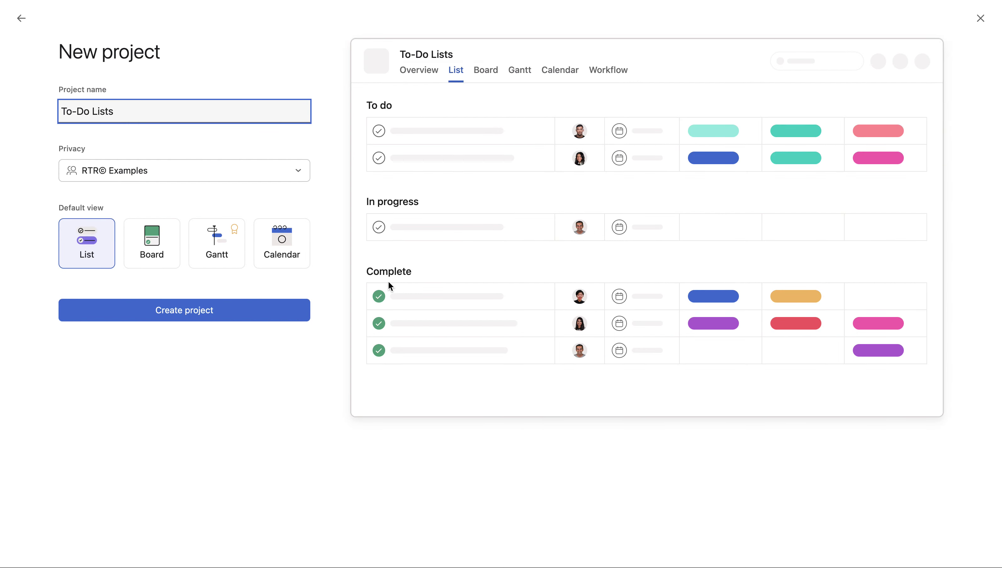
{"action": "left_click", "coordinate": [131, 265]}
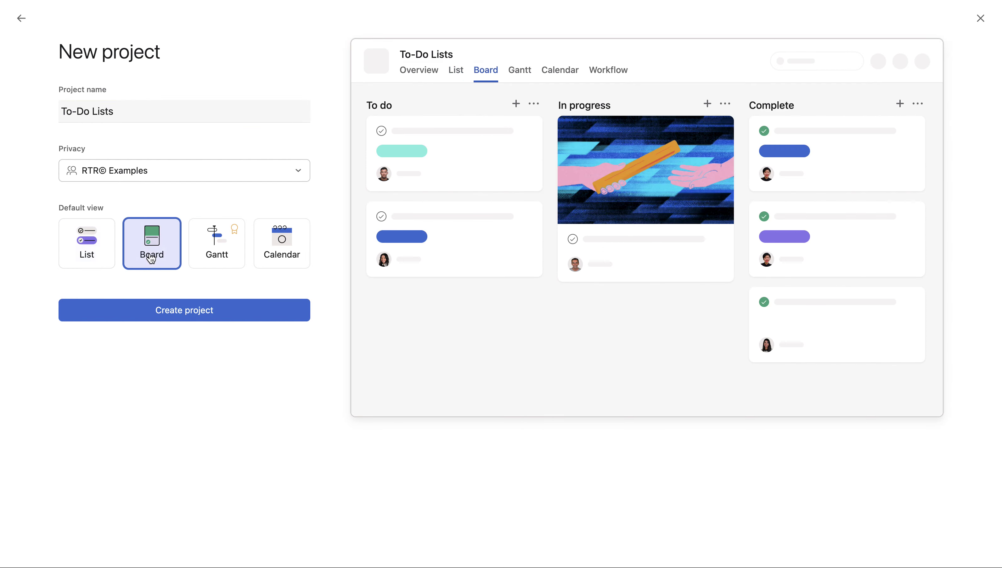
{"action": "left_click", "coordinate": [180, 317]}
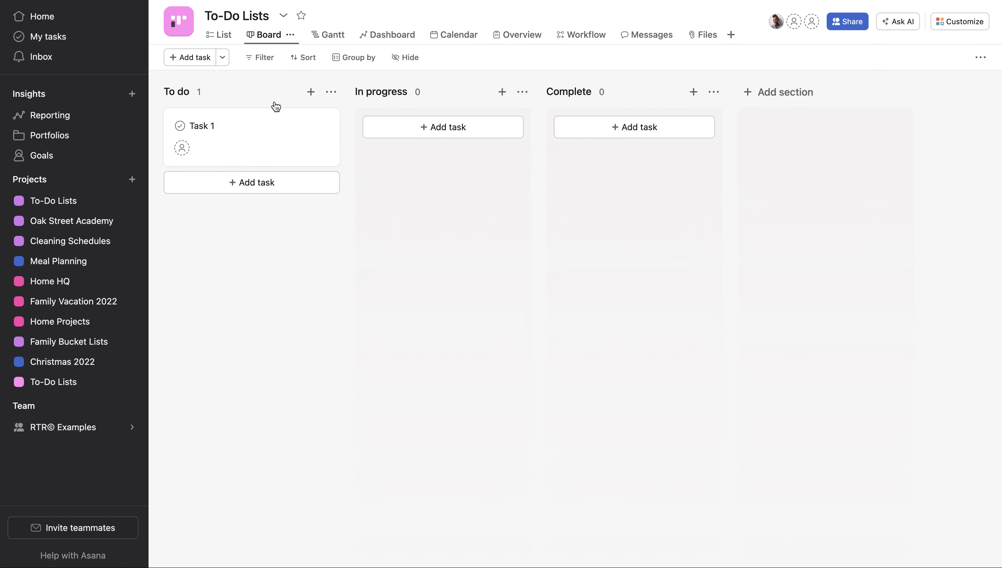
Step: Delete the To do section from the board
{"action": "left_click", "coordinate": [330, 92]}
{"action": "left_click", "coordinate": [354, 181]}
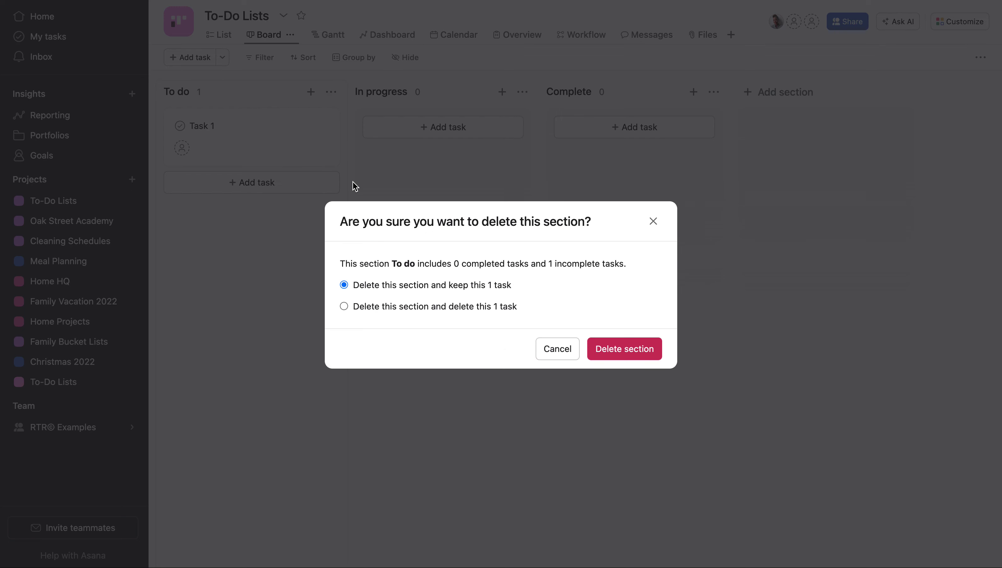
{"action": "left_click", "coordinate": [645, 356]}
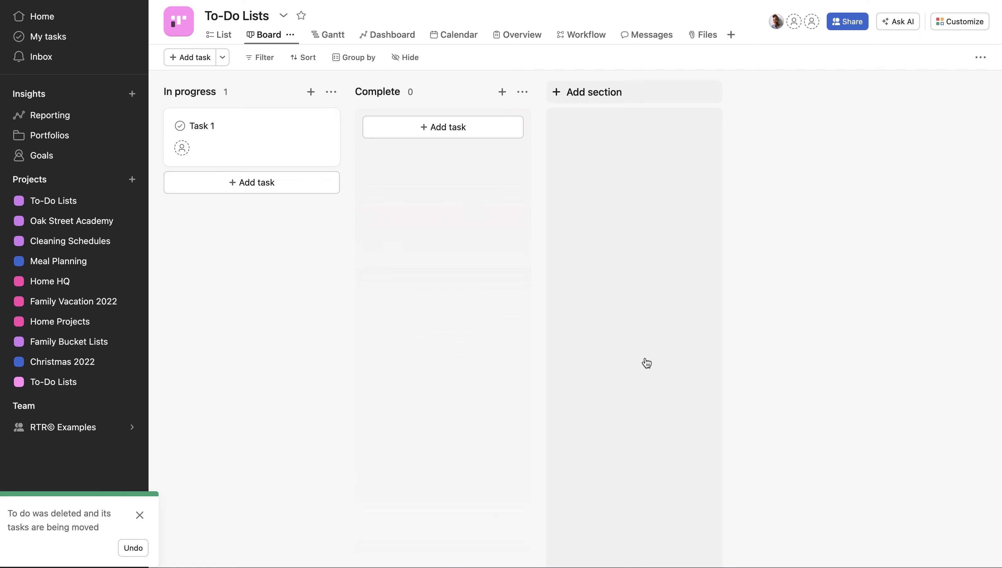
Step: Delete the In progress section and its sample task, leaving only Complete
{"action": "left_click", "coordinate": [331, 92]}
{"action": "left_click", "coordinate": [358, 184]}
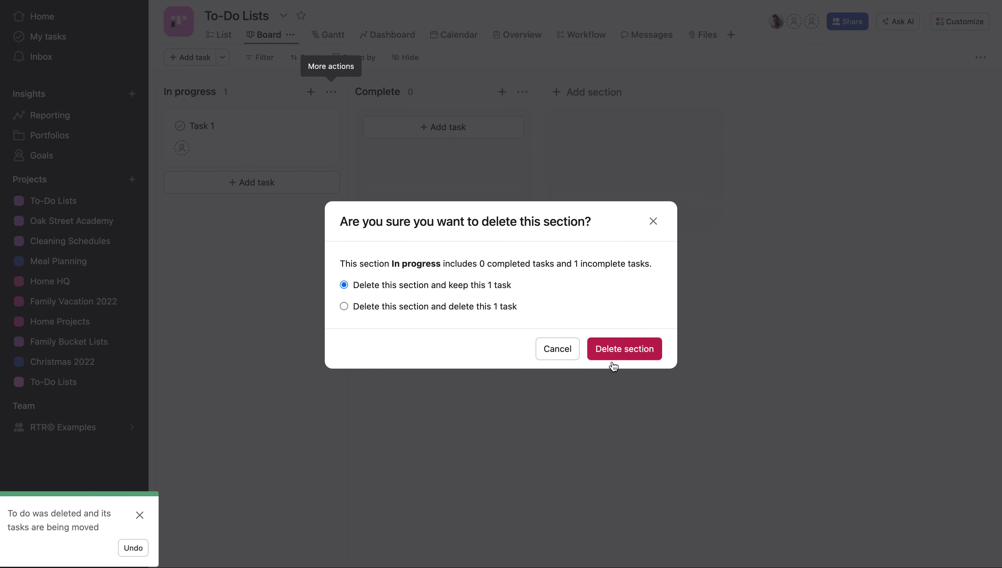
{"action": "left_click", "coordinate": [493, 310]}
{"action": "left_click", "coordinate": [648, 355]}
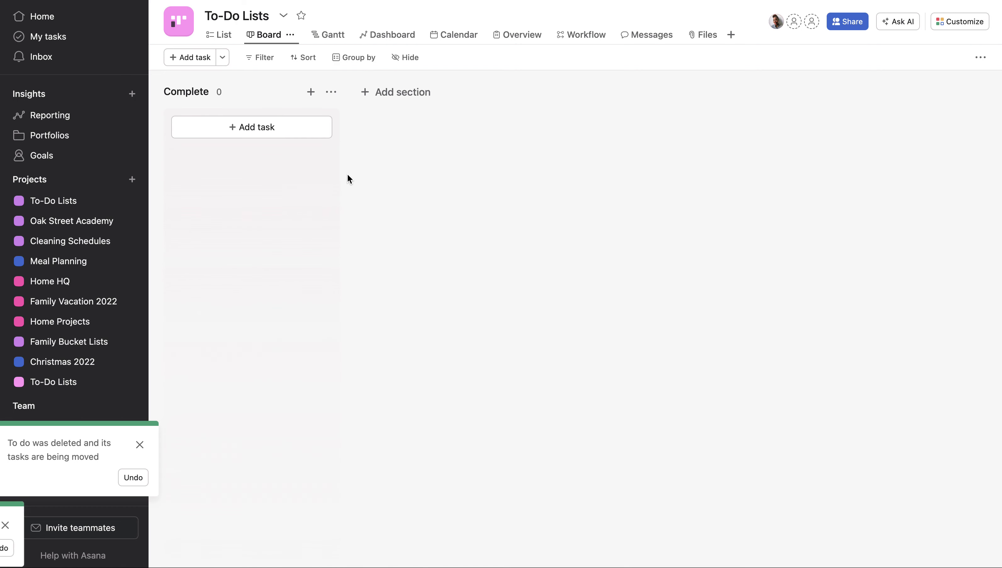
{"action": "left_click", "coordinate": [331, 92]}
{"action": "left_click", "coordinate": [235, 195]}
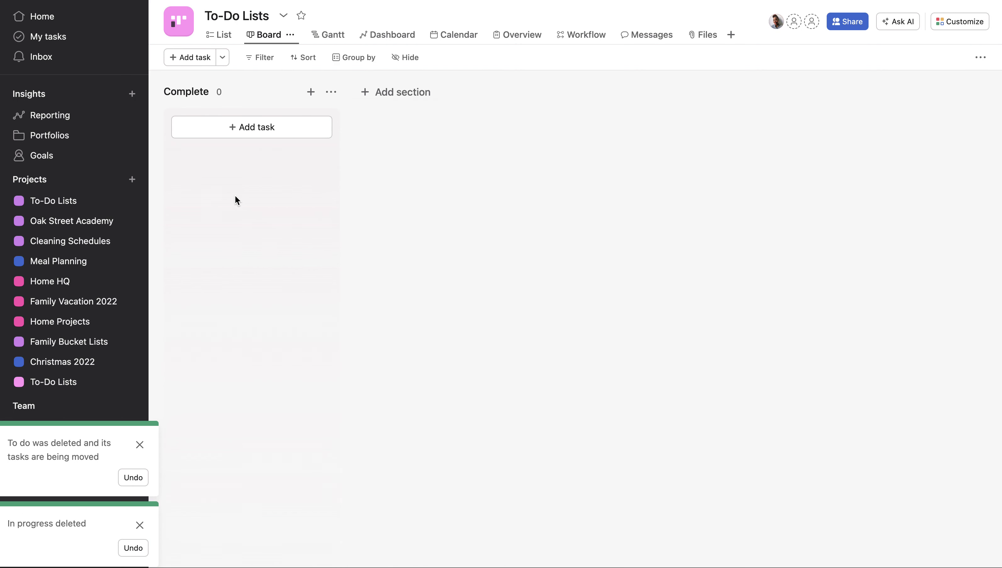
{"action": "left_click", "coordinate": [186, 92]}
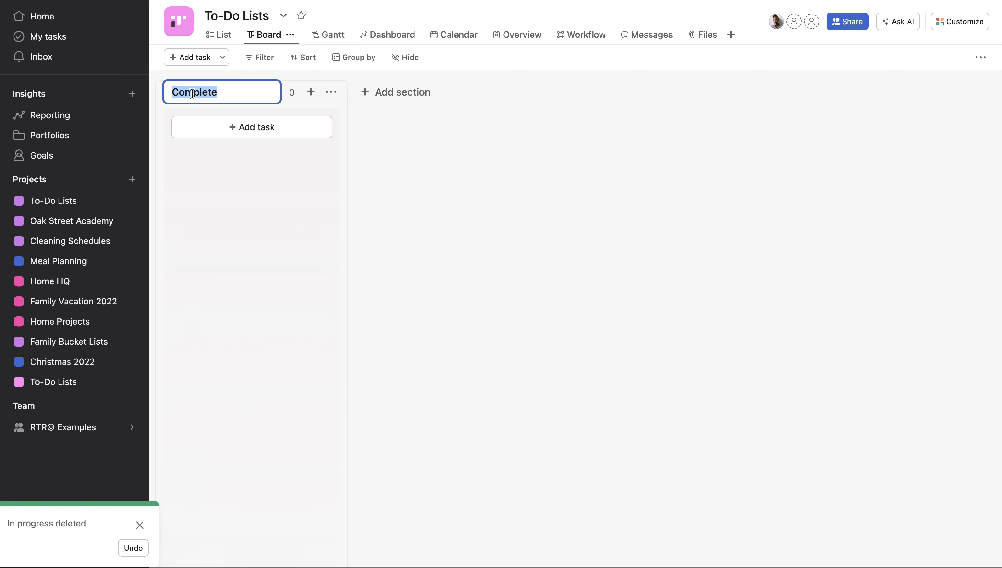
Step: Rename Complete to Sunday and add Monday, Tuesday and Wednesday sections
{"action": "type", "text": "Sunday"}
{"action": "key", "text": "Return"}
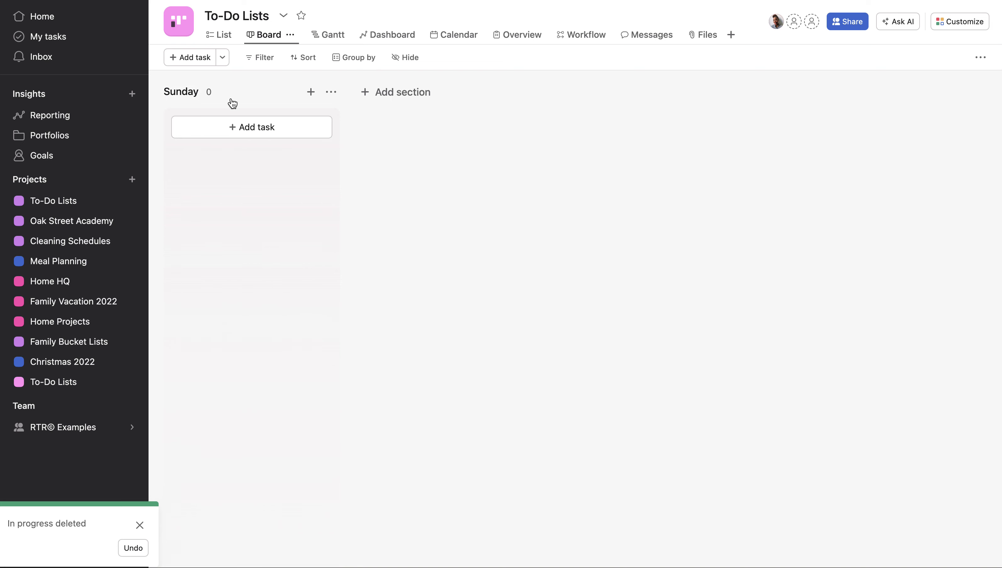
{"action": "left_click", "coordinate": [397, 94]}
{"action": "type", "text": "Monday"}
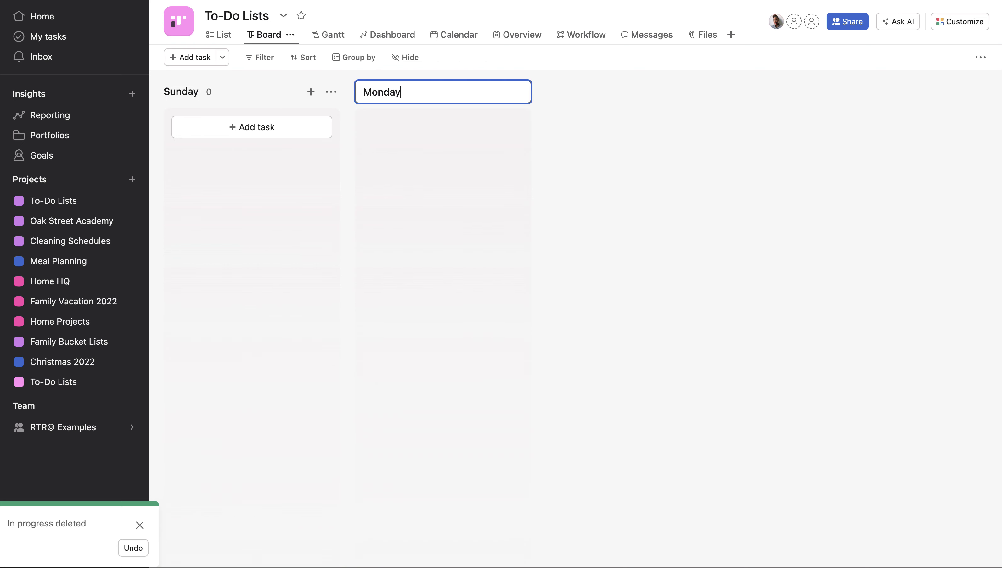
{"action": "key", "text": "Return"}
{"action": "left_click", "coordinate": [595, 96]}
{"action": "type", "text": "Tuesda"}
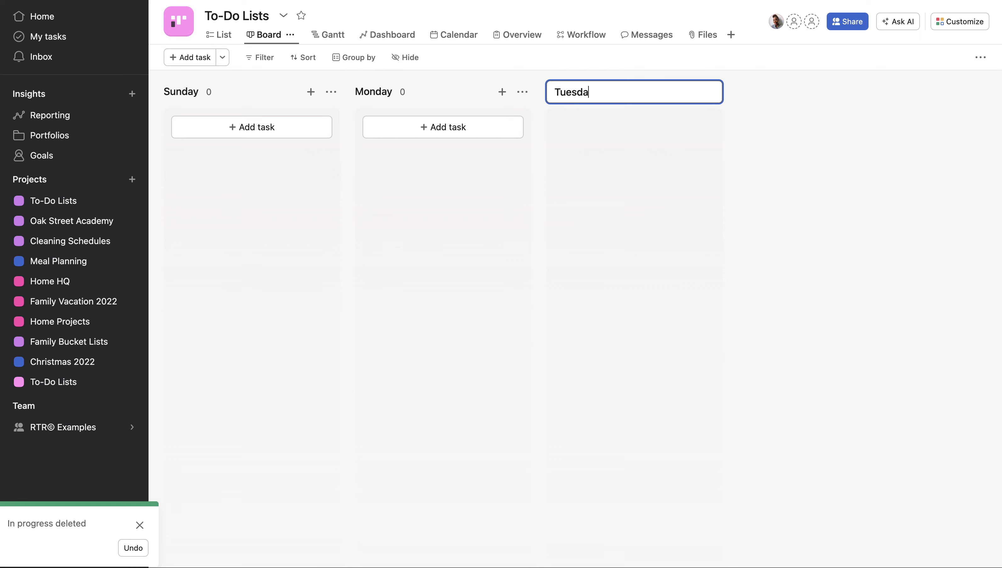
{"action": "type", "text": "y"}
{"action": "key", "text": "Return"}
{"action": "left_click", "coordinate": [791, 92]}
{"action": "type", "text": "Wed"}
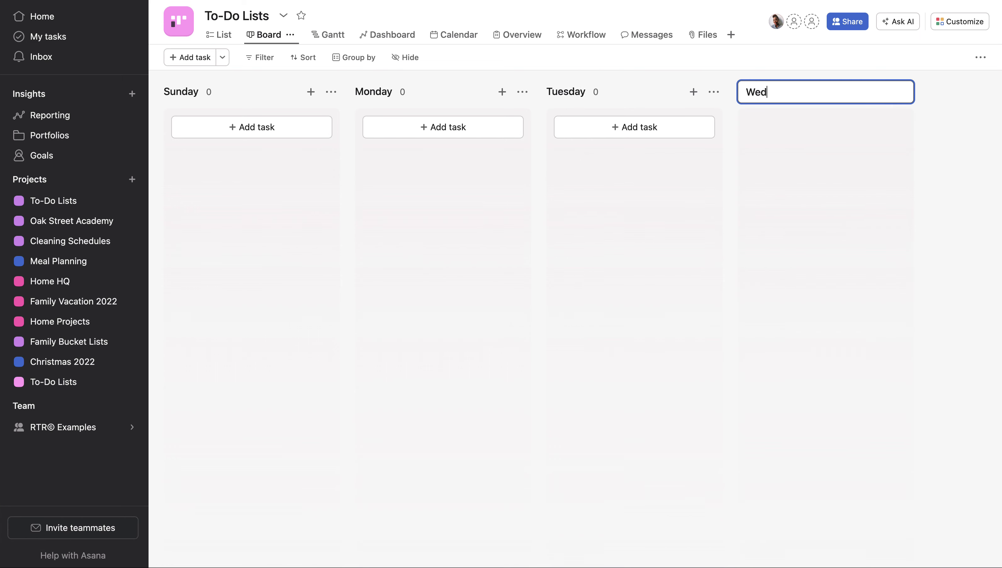
{"action": "type", "text": "nesday"}
{"action": "key", "text": "Return"}
Step: Add Thursday, Friday and Saturday sections to the board
{"action": "left_click", "coordinate": [847, 88]}
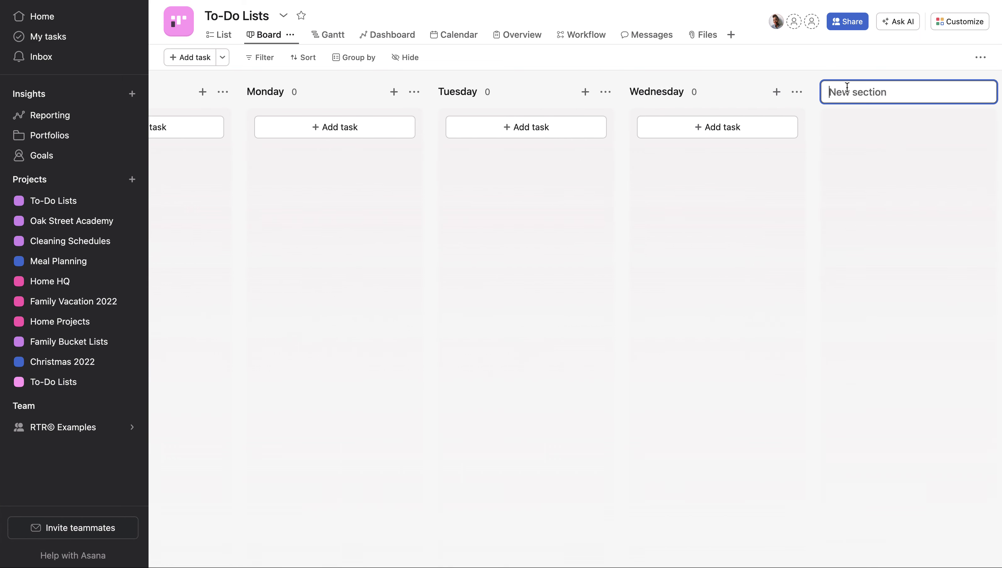
{"action": "type", "text": "Thursday"}
{"action": "left_click", "coordinate": [803, 199]}
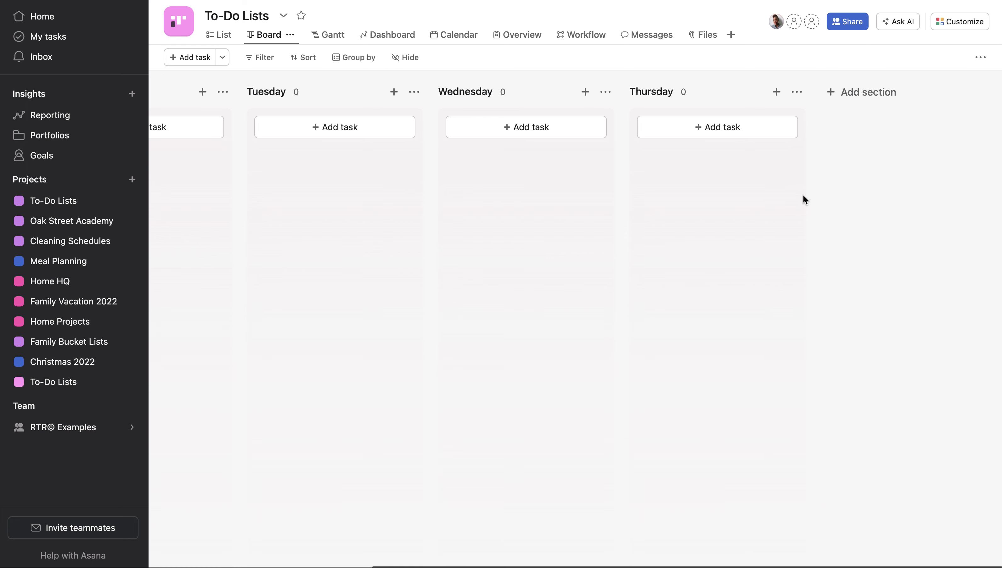
{"action": "left_click", "coordinate": [848, 95]}
{"action": "type", "text": "Friday"}
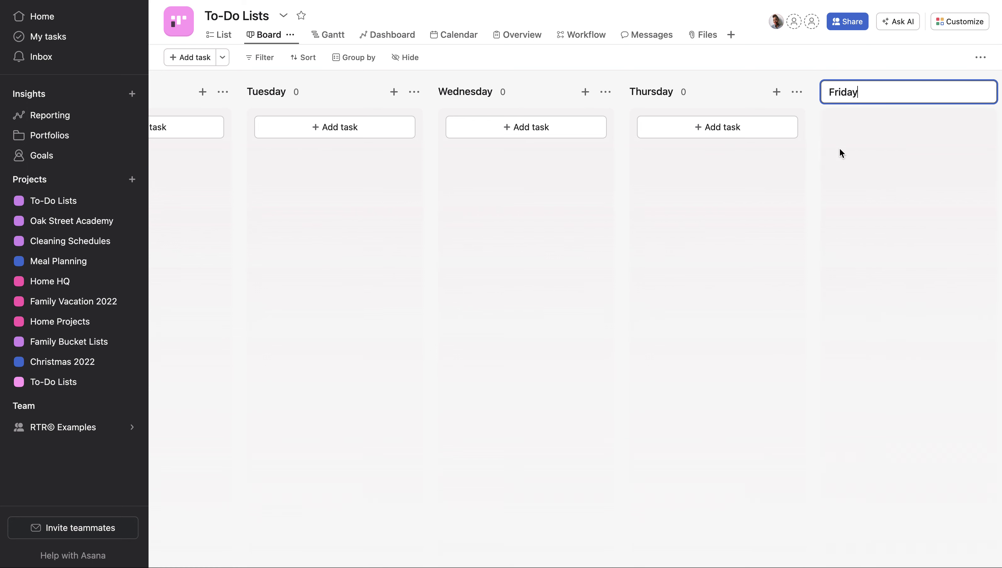
{"action": "left_click", "coordinate": [842, 153]}
{"action": "left_click", "coordinate": [865, 97]}
{"action": "type", "text": "Sau"}
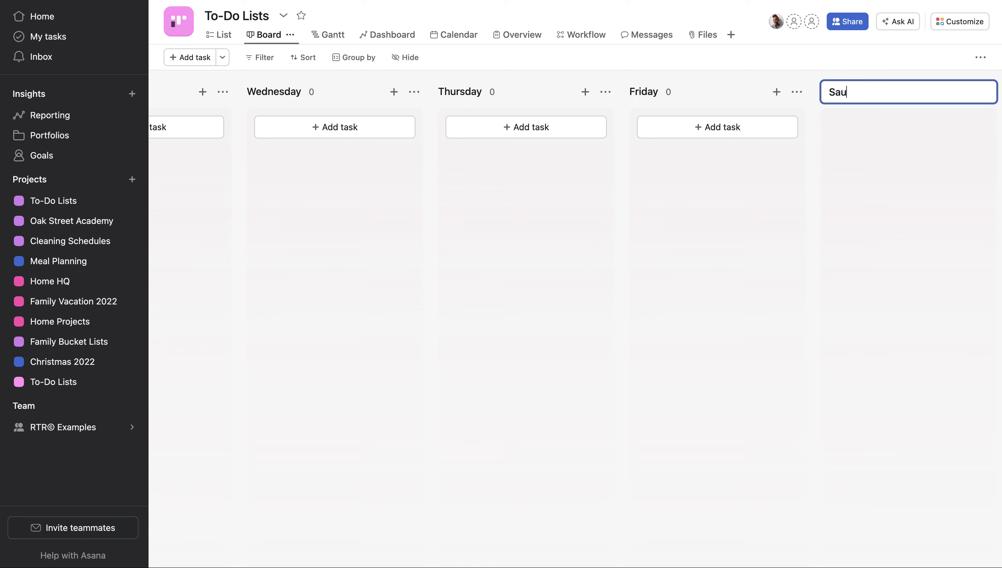
{"action": "key", "text": "BackSpace"}
{"action": "type", "text": "turday"}
{"action": "left_click", "coordinate": [700, 276]}
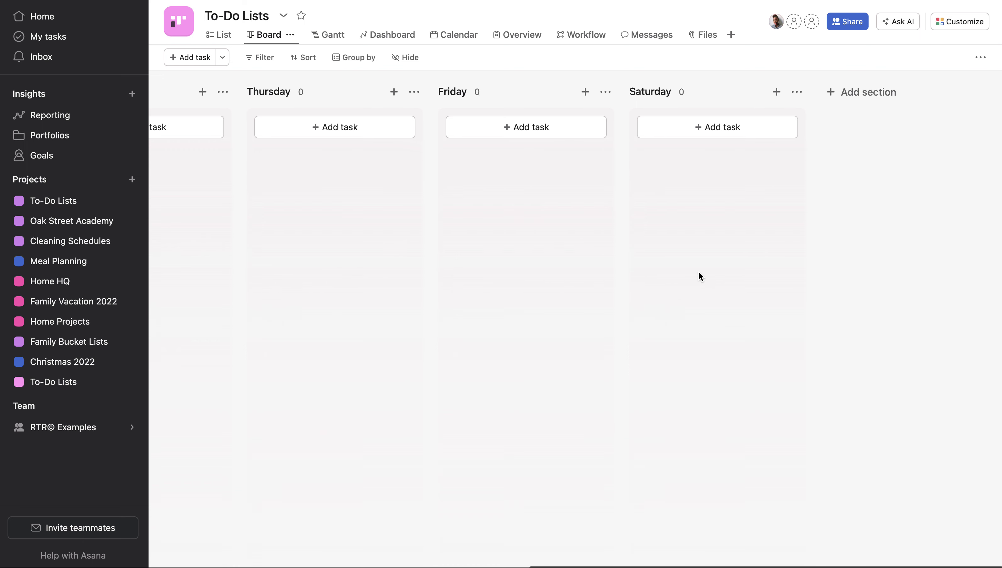
{"action": "scroll", "coordinate": [595, 262], "scroll_direction": "left", "scroll_amount": 15}
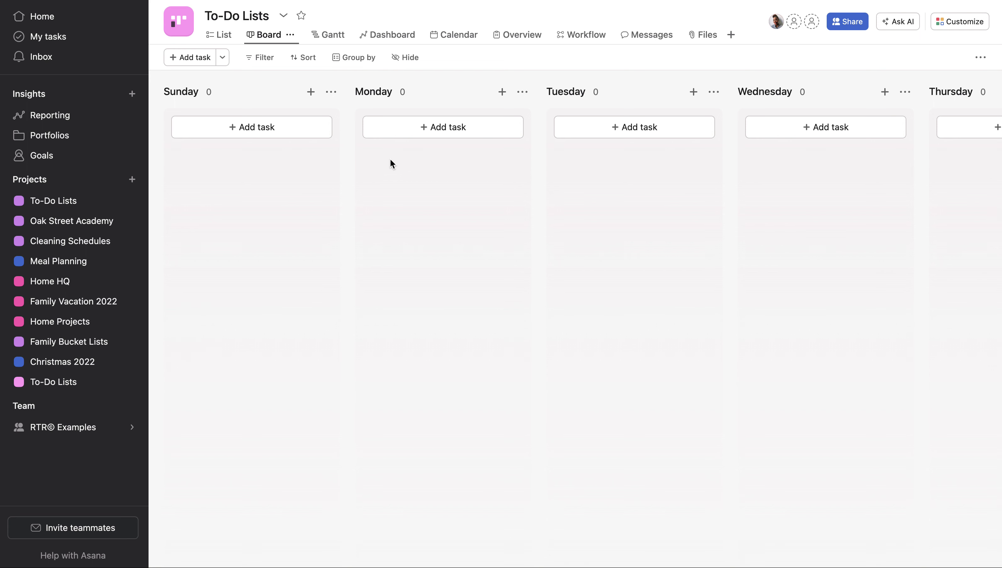
Step: Append '- Weekly Prep' to the Sunday column and '– At Home' to Monday
{"action": "left_click", "coordinate": [207, 92]}
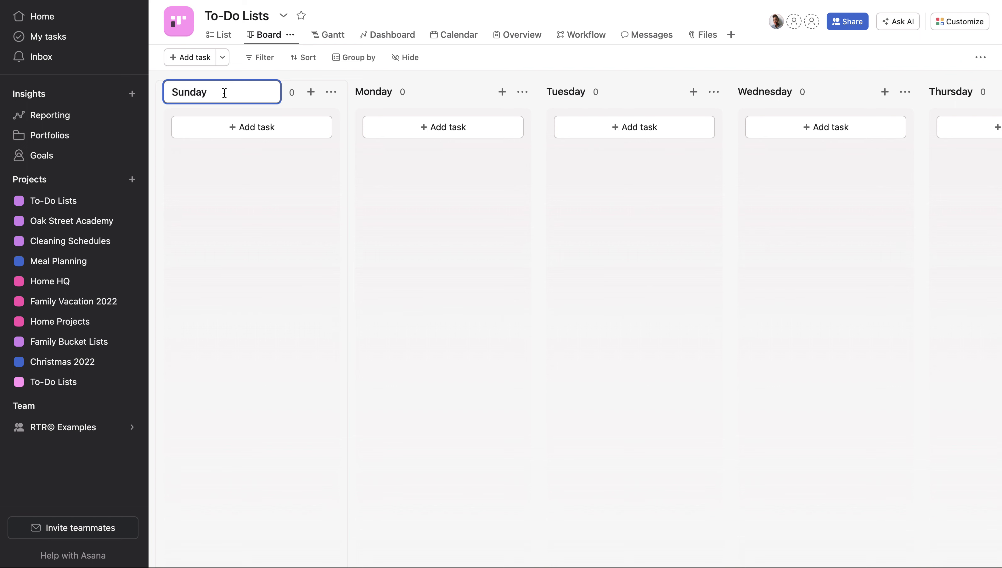
{"action": "type", "text": "-"}
{"action": "type", "text": " Weekly P"}
{"action": "type", "text": "rep"}
{"action": "left_click", "coordinate": [400, 94]}
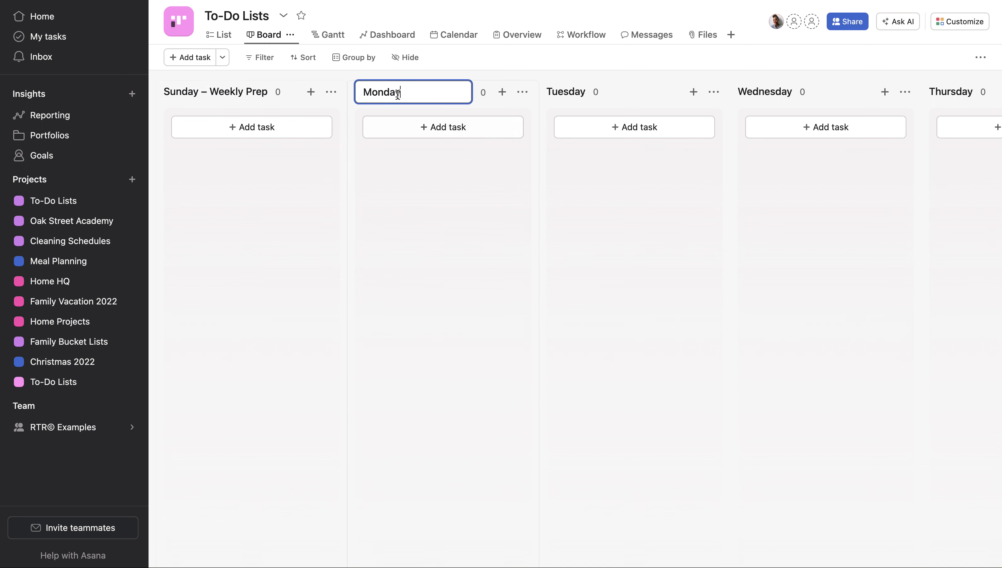
{"action": "type", "text": "– At Home"}
{"action": "left_click", "coordinate": [488, 254]}
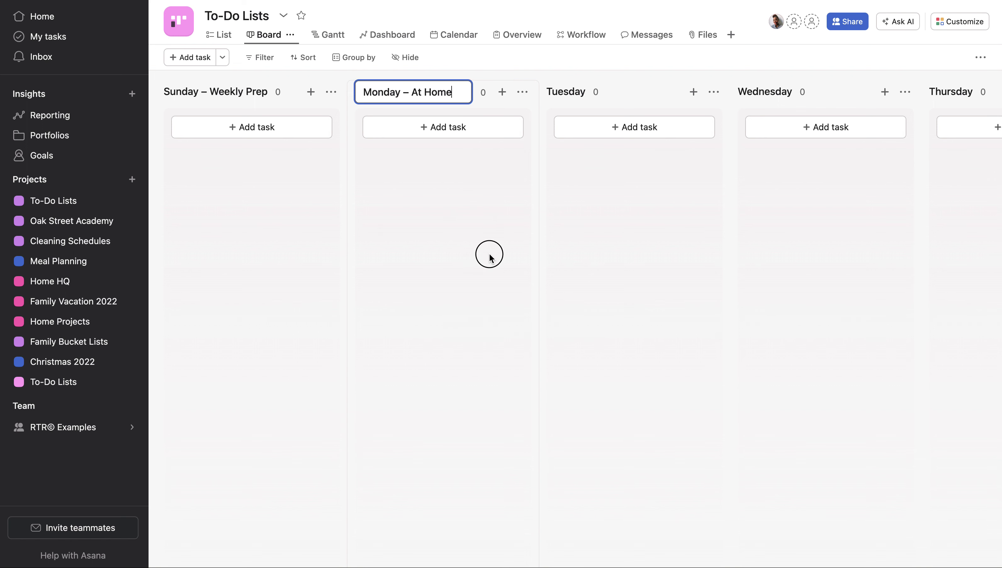
{"action": "scroll", "coordinate": [547, 274], "scroll_direction": "right", "scroll_amount": 3}
{"action": "scroll", "coordinate": [547, 274], "scroll_direction": "right", "scroll_amount": 15}
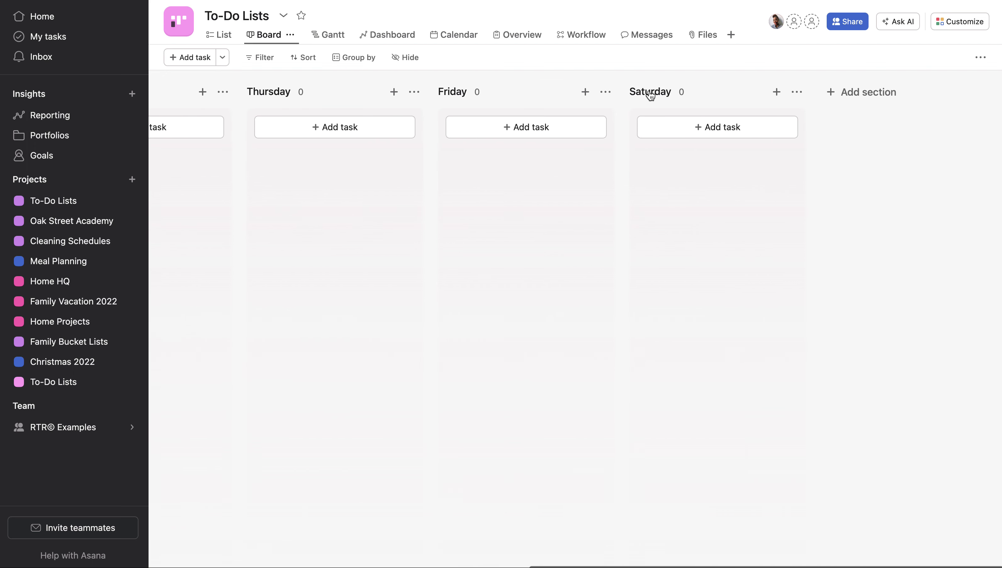
Step: Append '- Cleaning/Hang Out' to the Saturday column name
{"action": "left_click", "coordinate": [671, 92]}
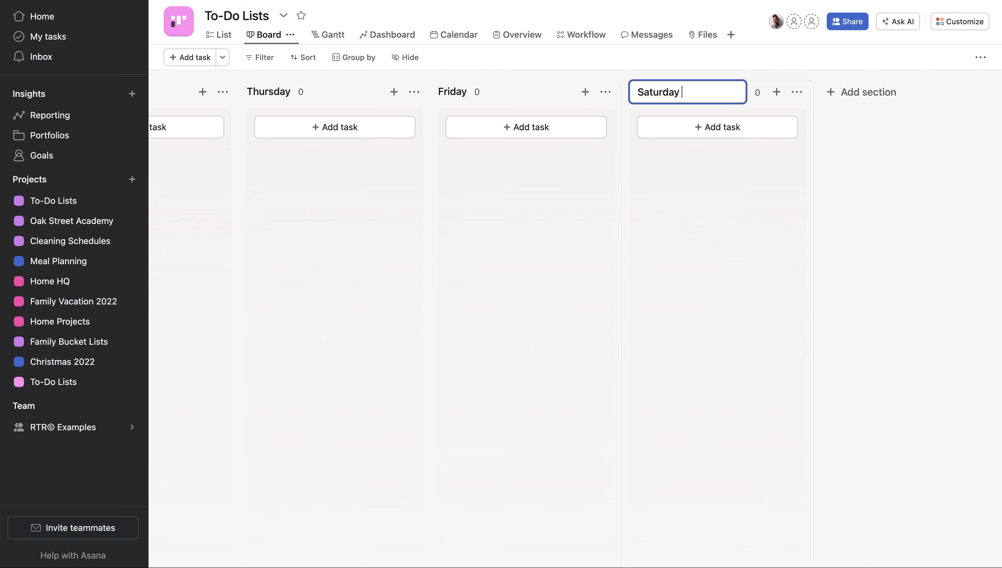
{"action": "type", "text": "-"}
{"action": "type", "text": " Cleaning/Han"}
{"action": "type", "text": "g Out"}
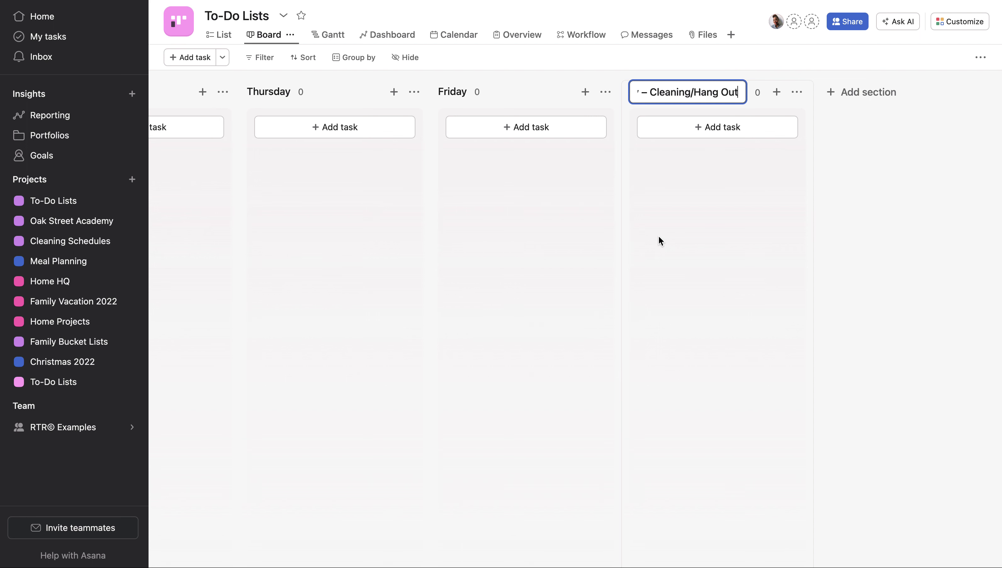
{"action": "key", "text": "Return"}
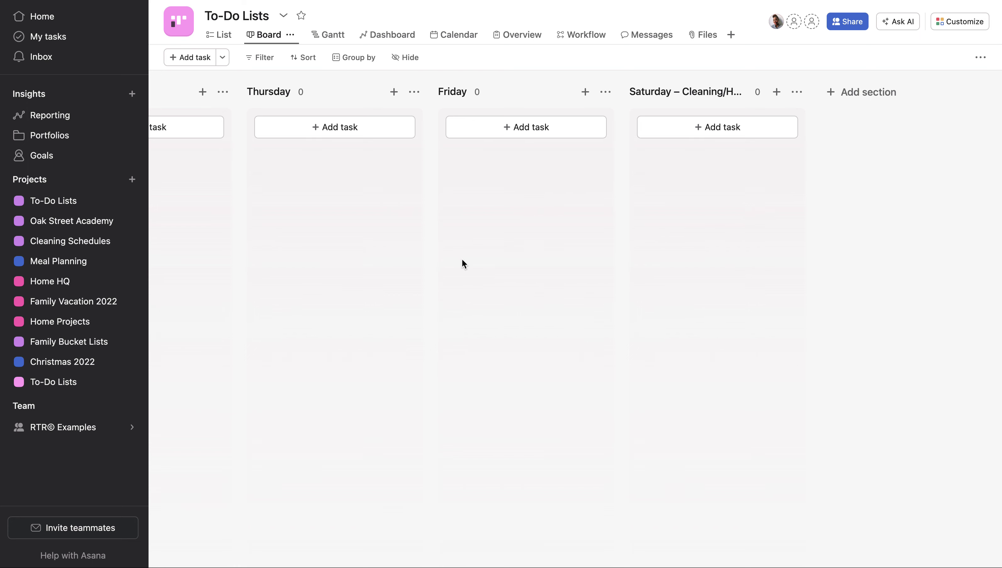
{"action": "scroll", "coordinate": [461, 262], "scroll_direction": "left", "scroll_amount": 10}
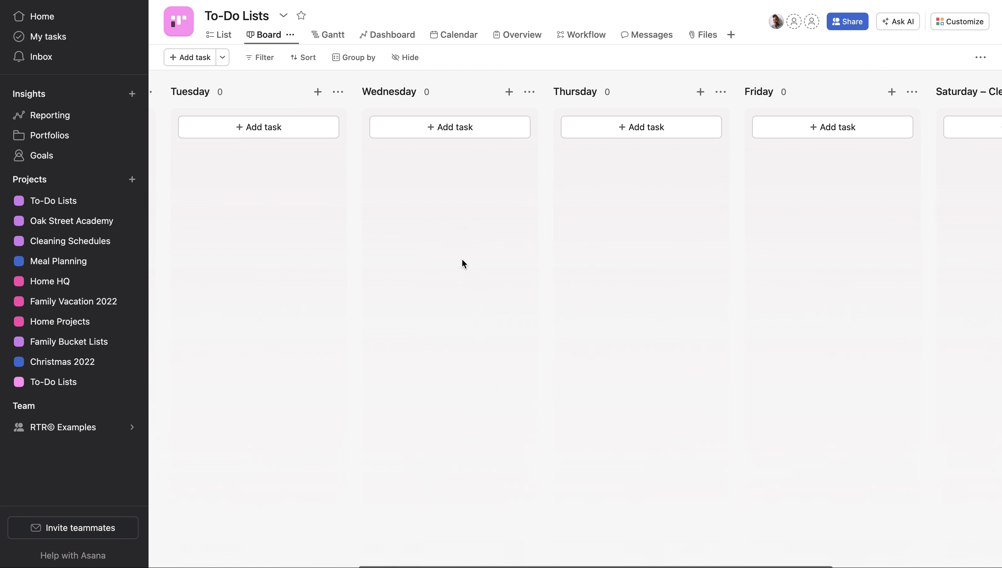
Step: Rename the Wednesday column to 'Wednesday - Activities/Lessons'
{"action": "scroll", "coordinate": [462, 258], "scroll_direction": "left", "scroll_amount": 5}
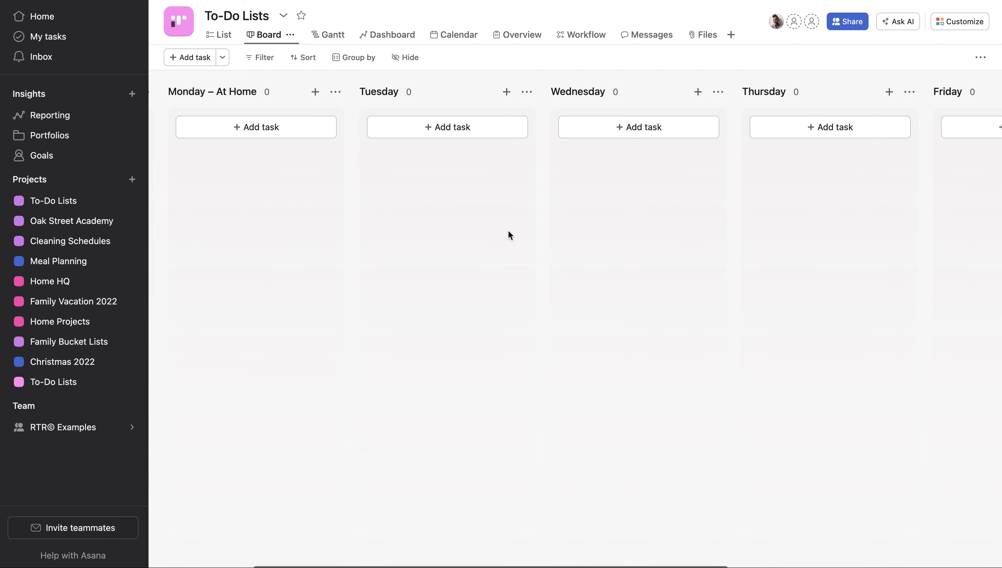
{"action": "left_click", "coordinate": [616, 90]}
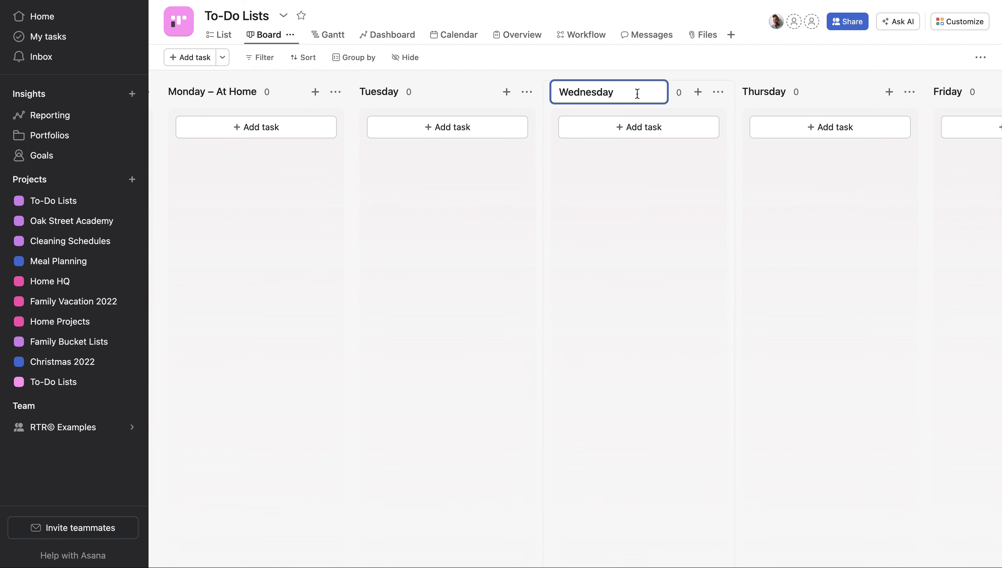
{"action": "type", "text": "- Activities/Lessons"}
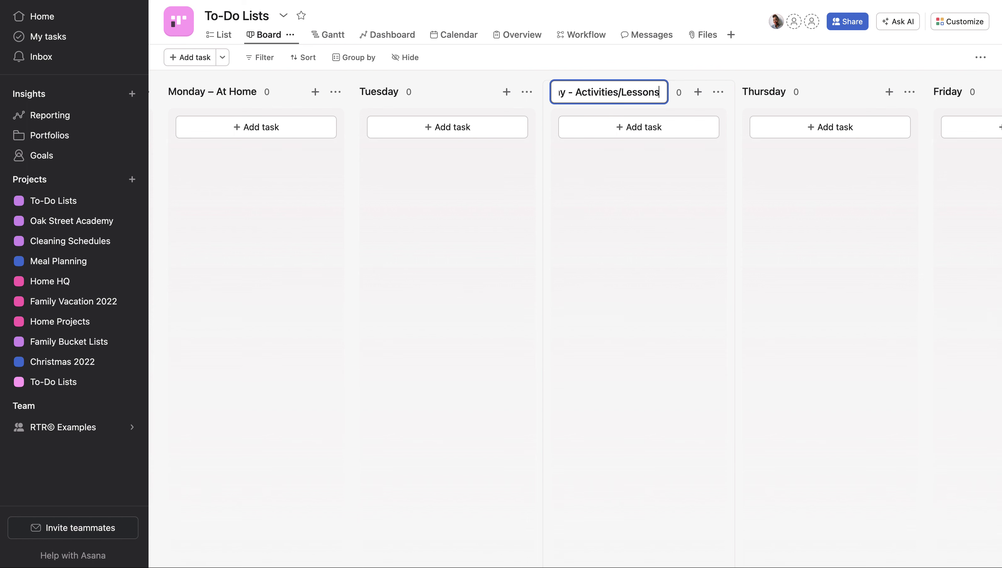
{"action": "key", "text": "Return"}
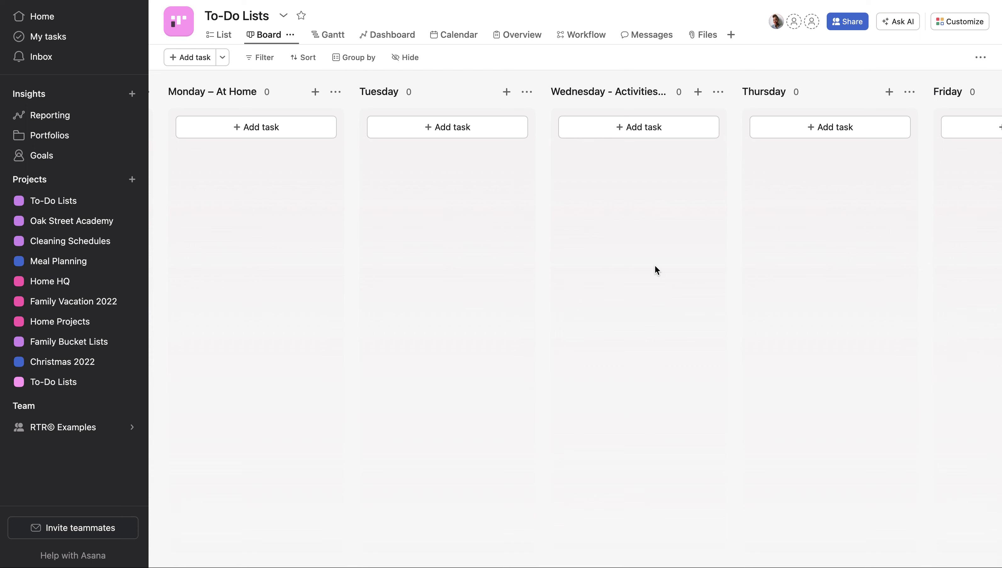
Step: Rename the Friday column to 'Friday – Catch-Up'
{"action": "scroll", "coordinate": [655, 264], "scroll_direction": "right", "scroll_amount": 6}
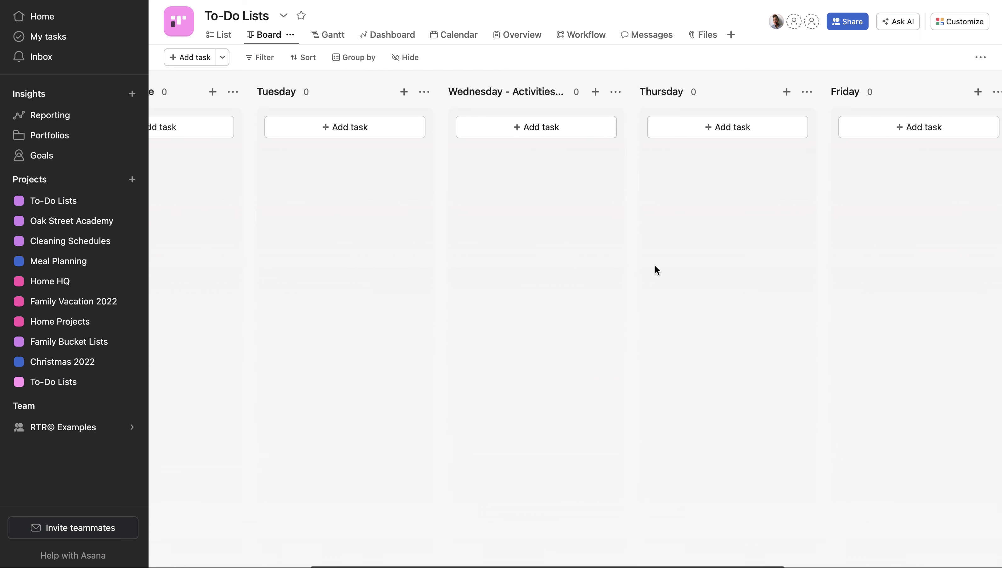
{"action": "left_click", "coordinate": [687, 91]}
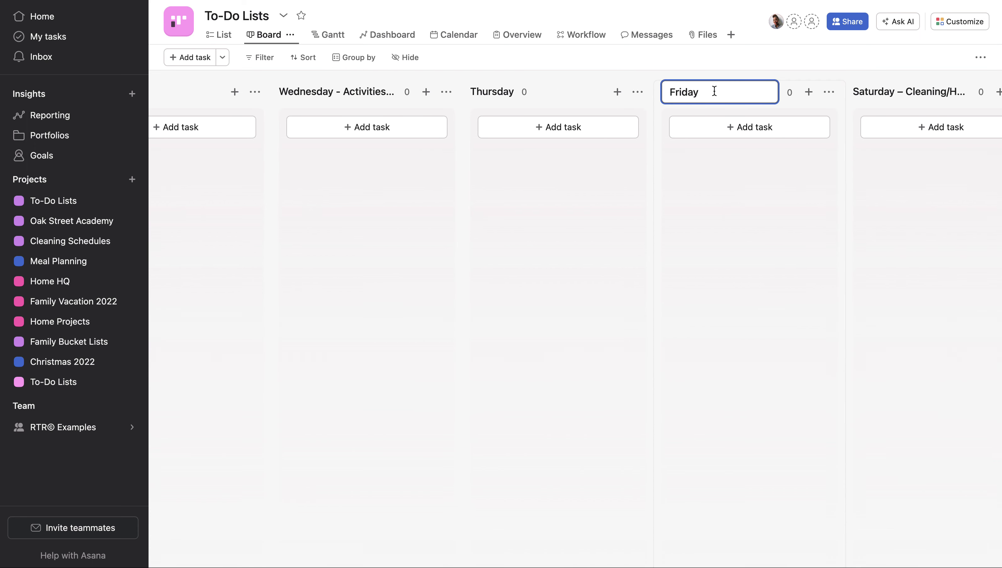
{"action": "type", "text": "– Catch-Up"}
{"action": "left_click", "coordinate": [629, 290]}
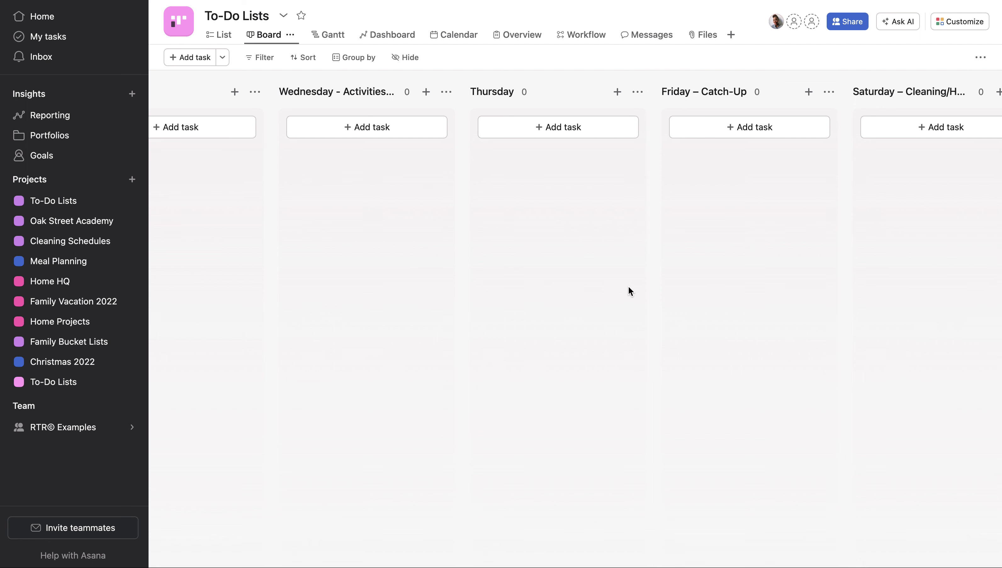
{"action": "scroll", "coordinate": [629, 287], "scroll_direction": "left", "scroll_amount": 10}
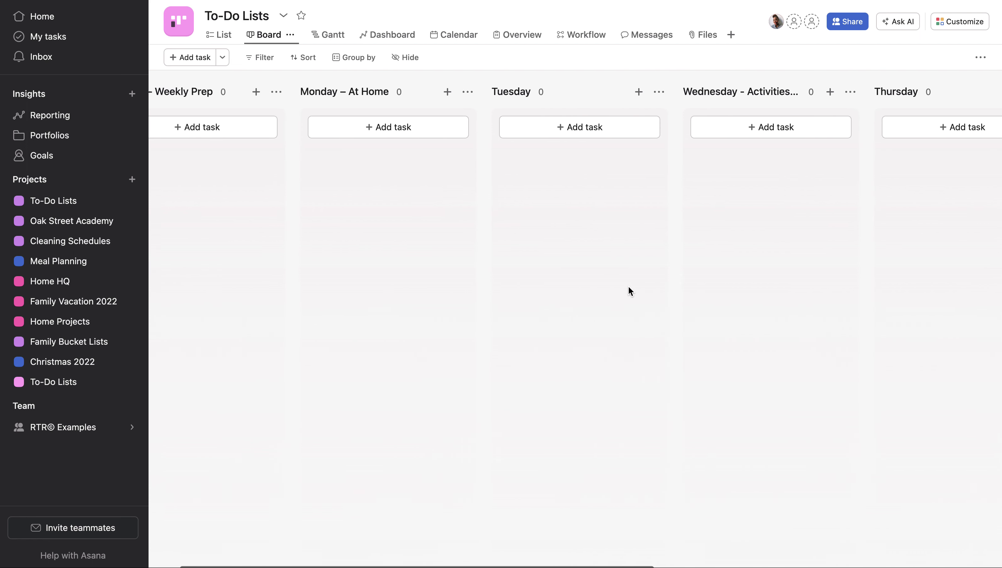
{"action": "scroll", "coordinate": [627, 291], "scroll_direction": "left", "scroll_amount": 2}
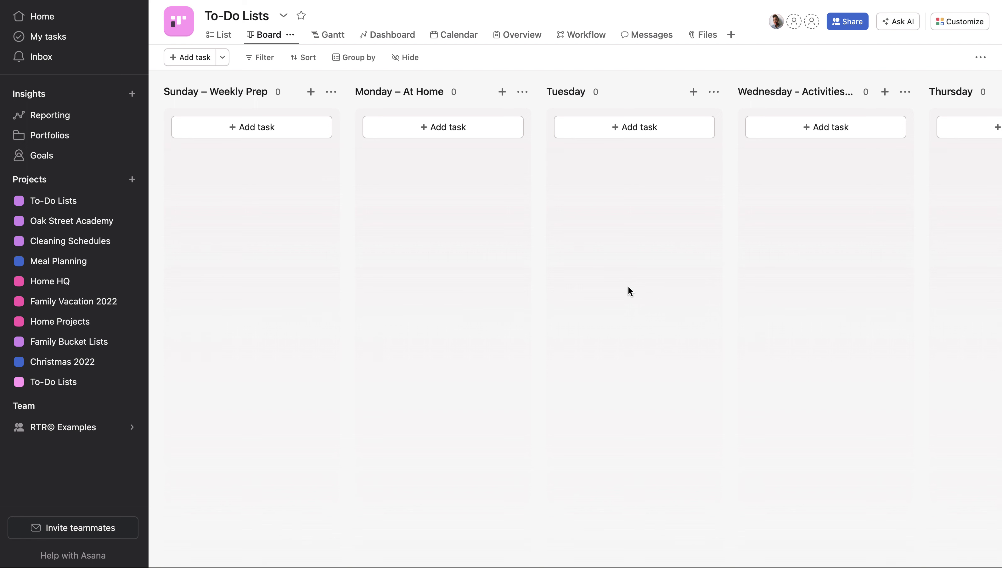
{"action": "scroll", "coordinate": [627, 285], "scroll_direction": "right", "scroll_amount": 5}
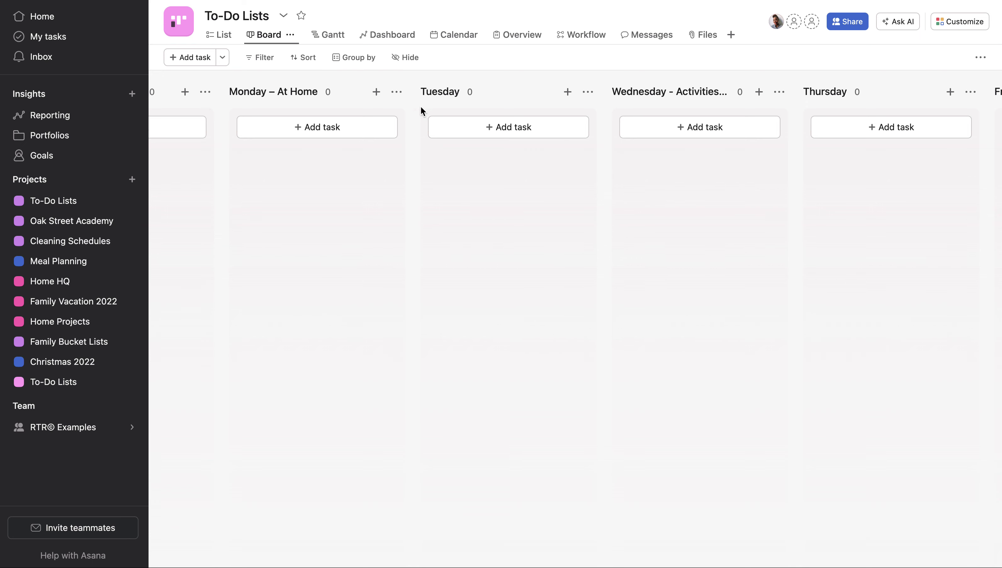
{"action": "scroll", "coordinate": [561, 121], "scroll_direction": "left", "scroll_amount": 5}
{"action": "scroll", "coordinate": [561, 121], "scroll_direction": "right", "scroll_amount": 15}
{"action": "scroll", "coordinate": [560, 121], "scroll_direction": "left", "scroll_amount": 15}
Step: Rename the Tuesday column to 'Tuesday – Phone Calls'
{"action": "left_click", "coordinate": [635, 100]}
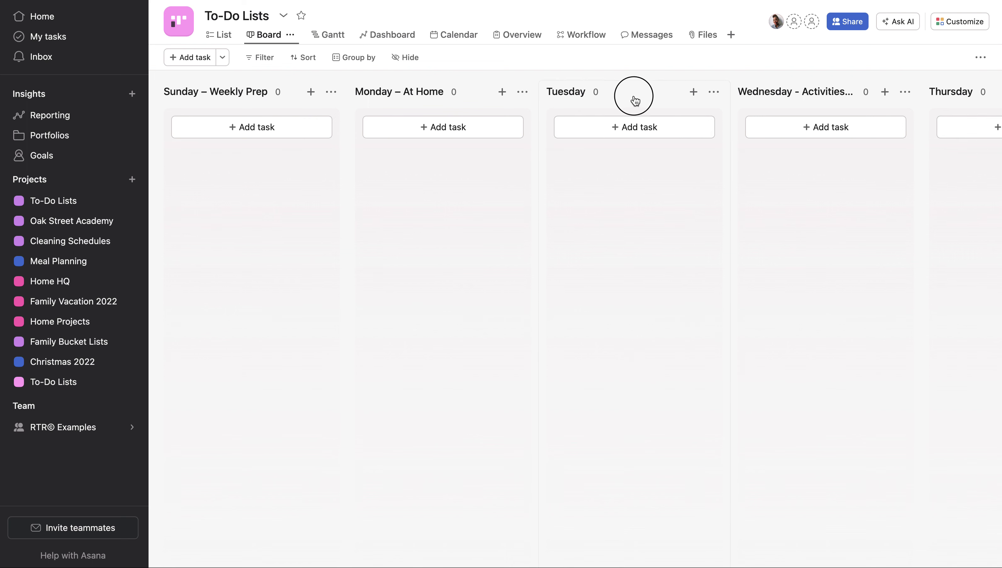
{"action": "type", "text": "–"}
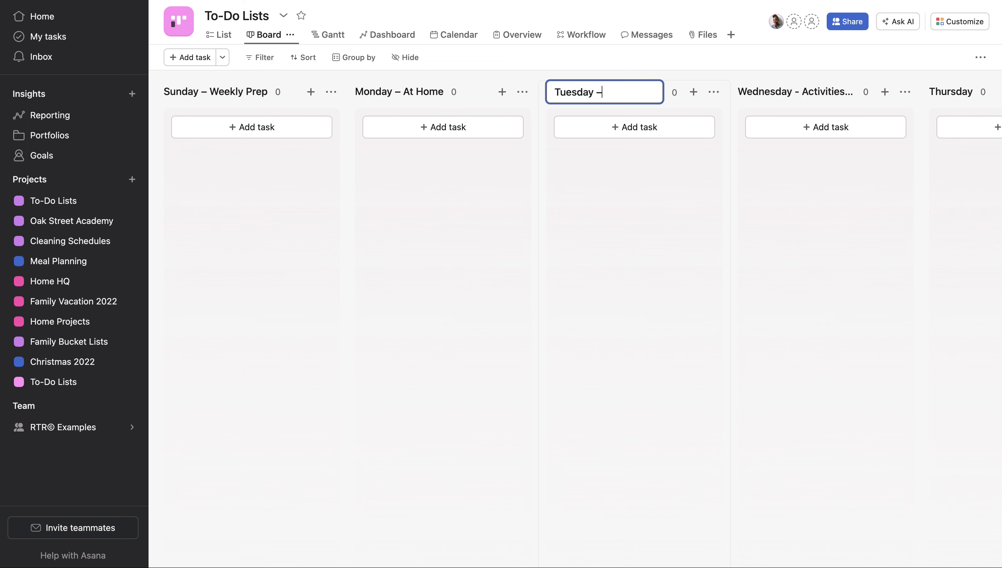
{"action": "type", "text": " Phone Calls"}
{"action": "left_click", "coordinate": [692, 237]}
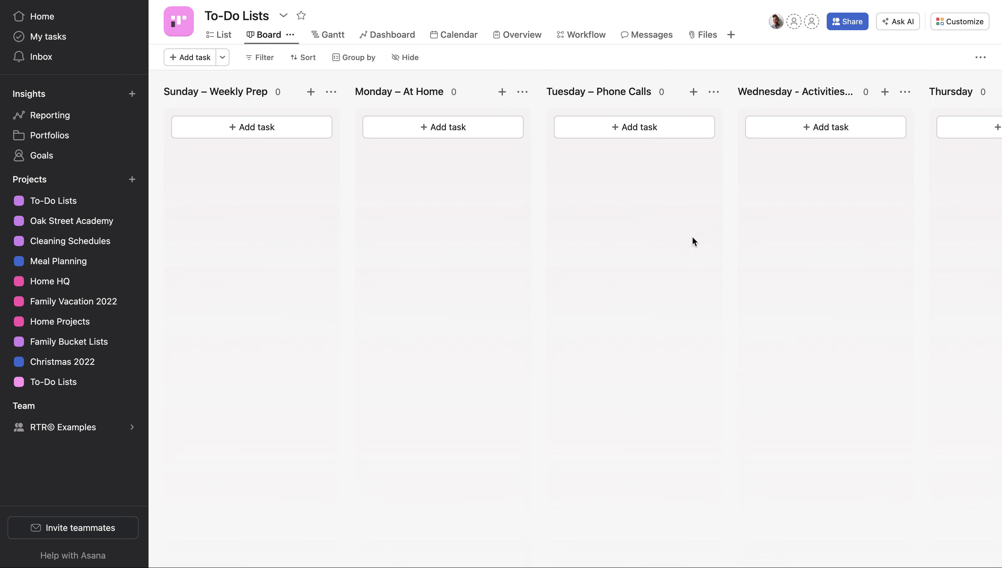
Step: Rename the Thursday column to 'Thursday – At Home'
{"action": "scroll", "coordinate": [691, 236], "scroll_direction": "right", "scroll_amount": 6}
{"action": "left_click", "coordinate": [715, 92]}
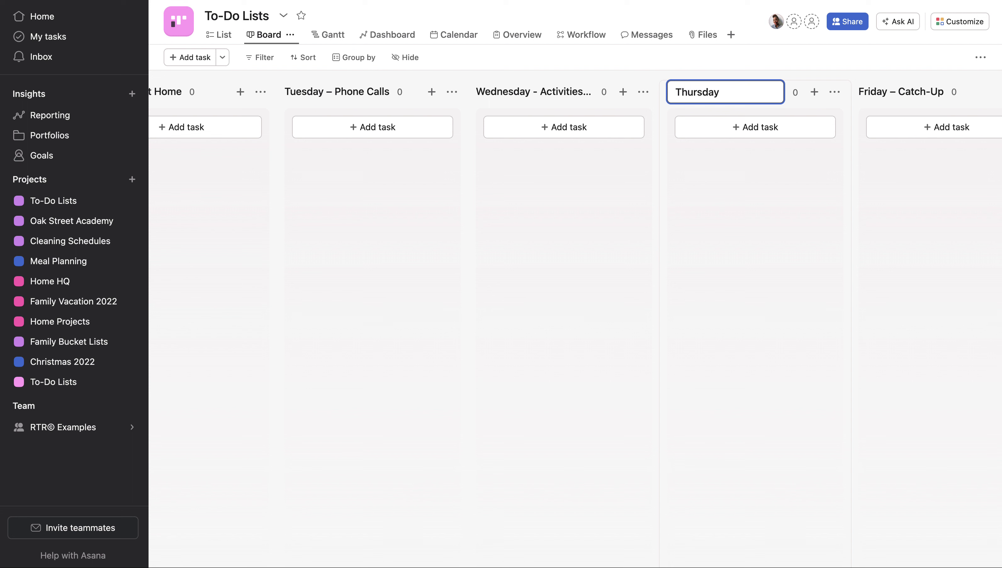
{"action": "type", "text": "– At home"}
{"action": "key", "text": "BackSpace"}
{"action": "key", "text": "BackSpace"}
{"action": "key", "text": "BackSpace"}
{"action": "key", "text": "BackSpace"}
{"action": "type", "text": "Home"}
{"action": "left_click", "coordinate": [725, 230]}
{"action": "scroll", "coordinate": [725, 230], "scroll_direction": "right", "scroll_amount": 8}
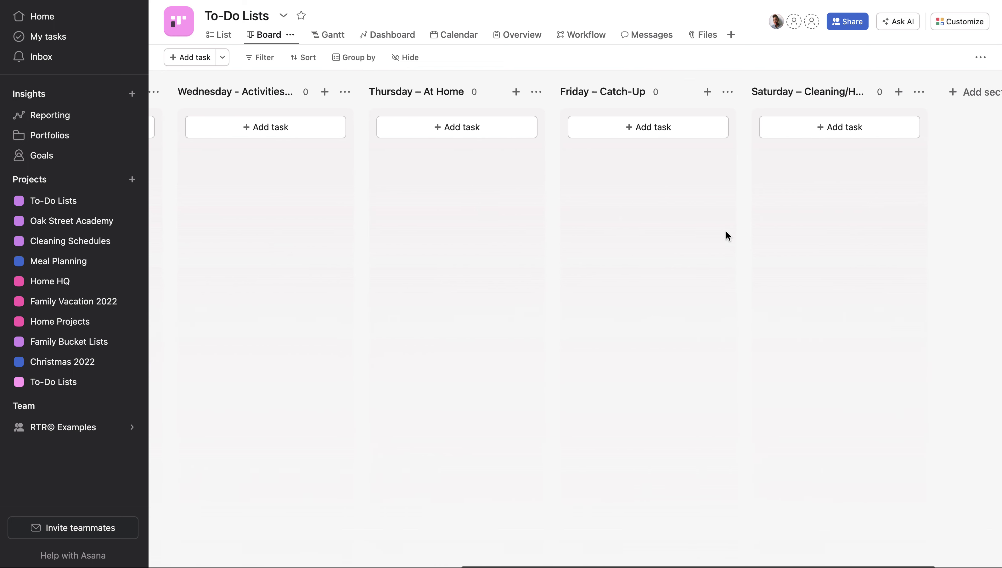
{"action": "scroll", "coordinate": [595, 266], "scroll_direction": "left", "scroll_amount": 14}
{"action": "scroll", "coordinate": [596, 268], "scroll_direction": "left", "scroll_amount": 2}
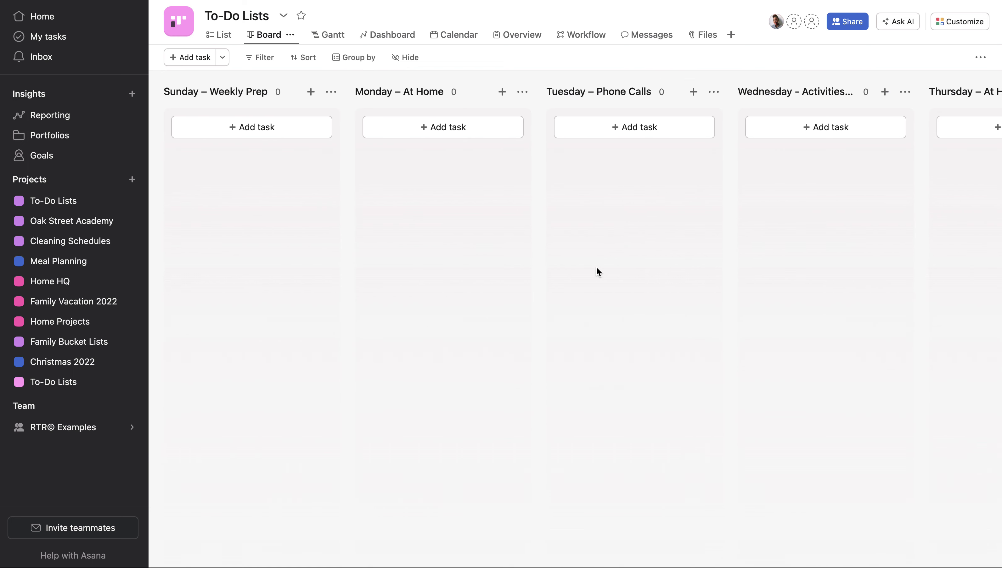